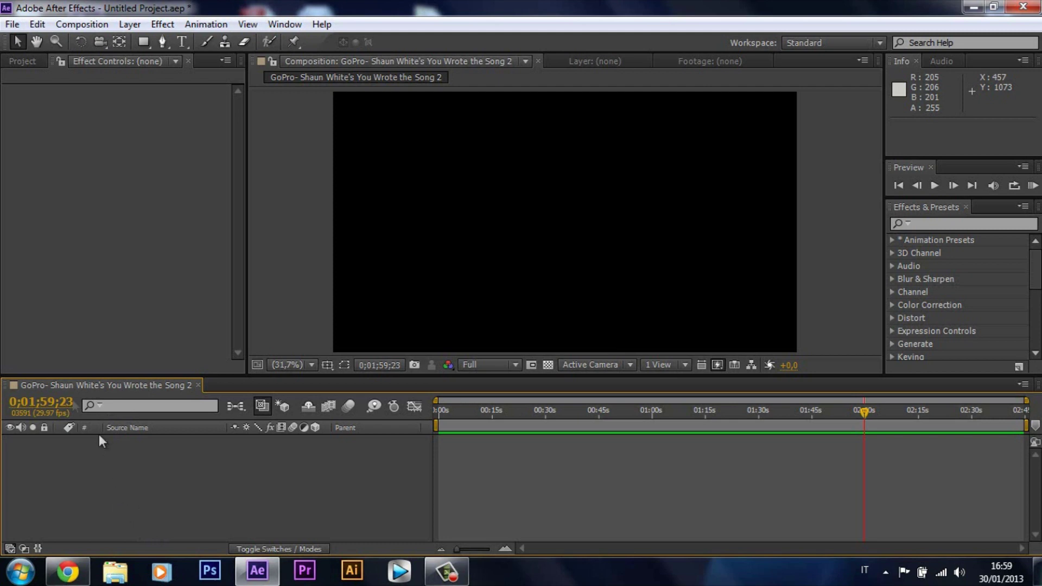
- Drag the GoPro snowboard mp4 from the Project panel into the composition's timeline
left_click(24, 61)
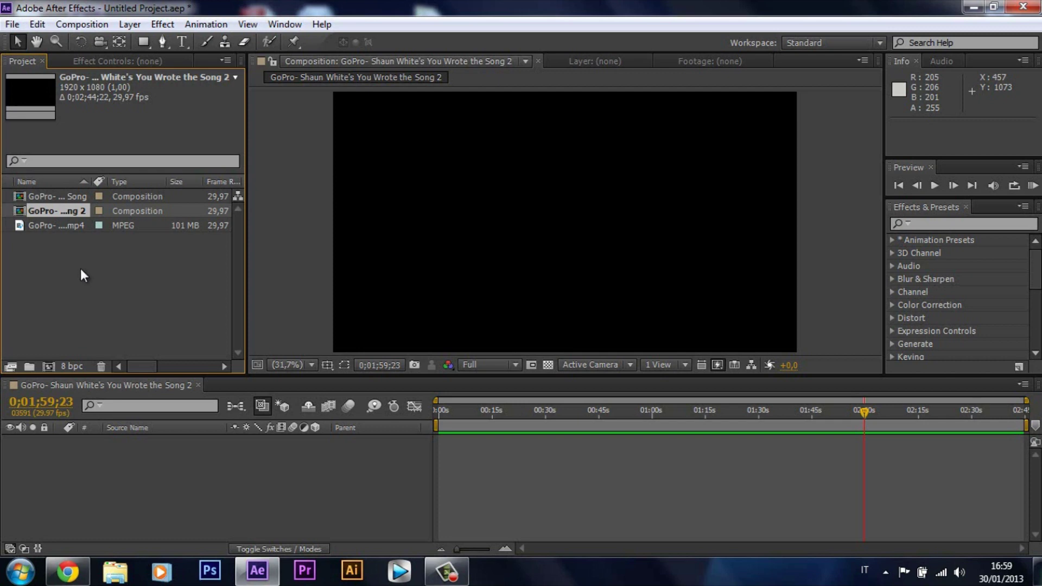
left_click(56, 227)
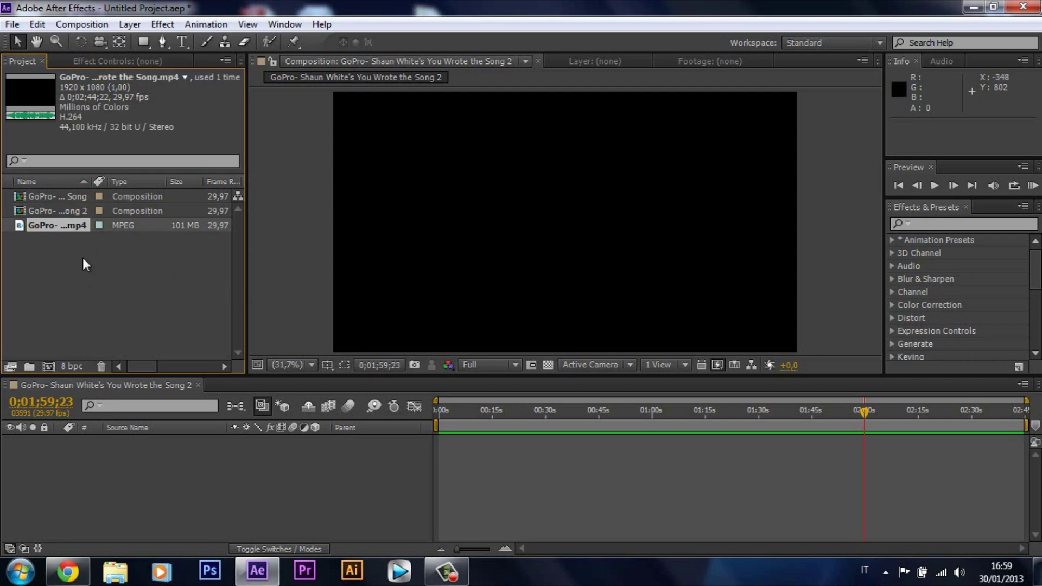
left_click_drag(71, 244, 86, 462)
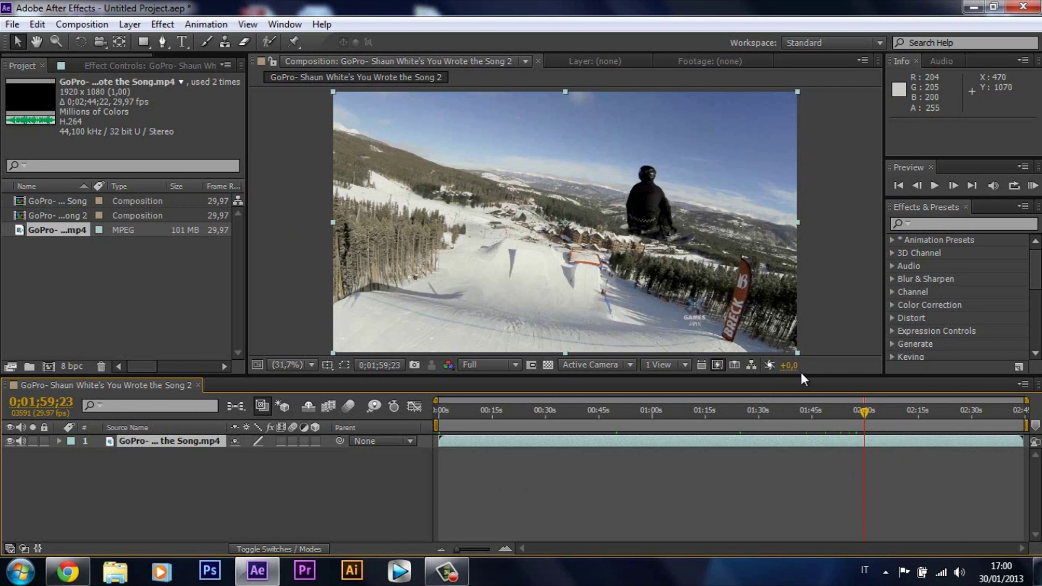
- Park the playhead on the mid-air snowboard frame at 0;01;58;03
left_click(860, 411)
left_click_drag(861, 413, 852, 413)
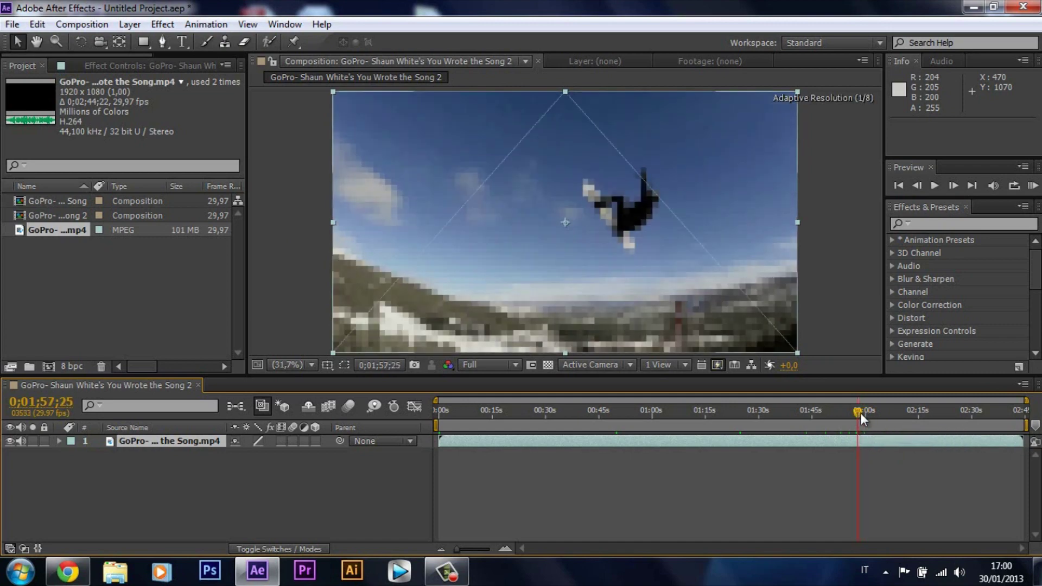
left_click(959, 185)
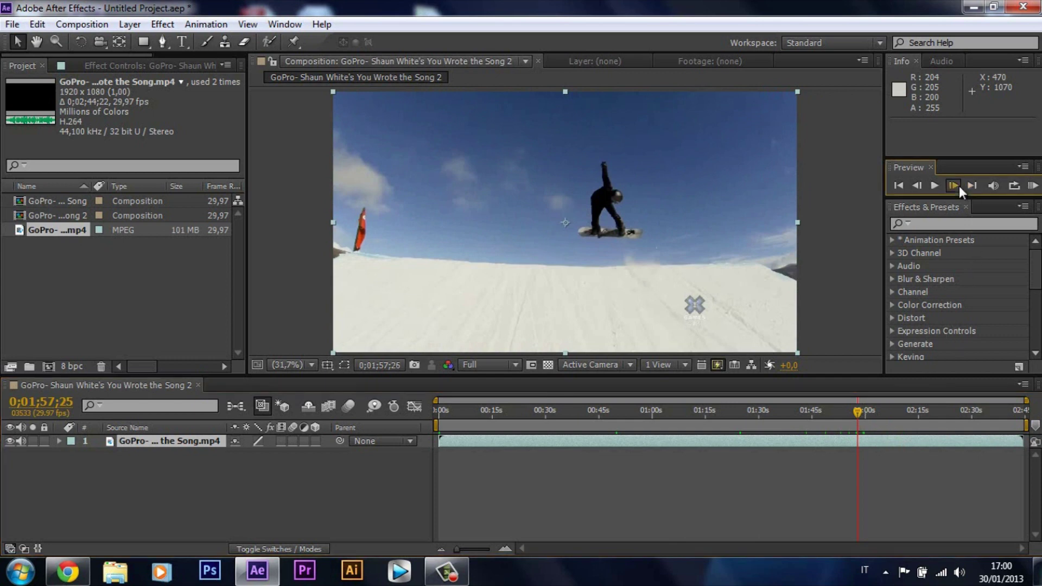
left_click(953, 186)
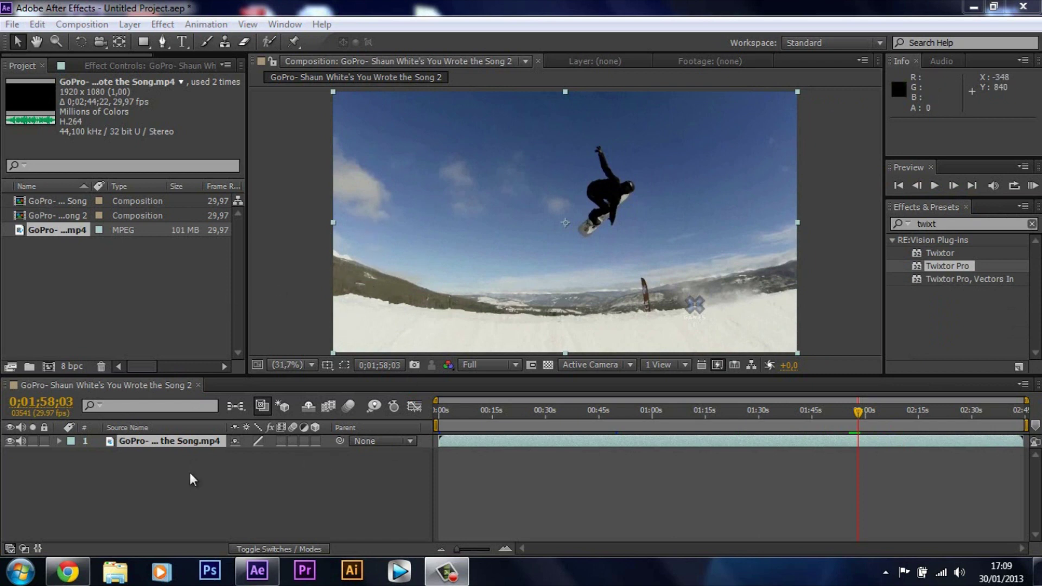
- Turn on time remapping (Ctrl+Alt+T) for the snowboard layer and drop Twixtor Pro onto it
left_click(176, 442)
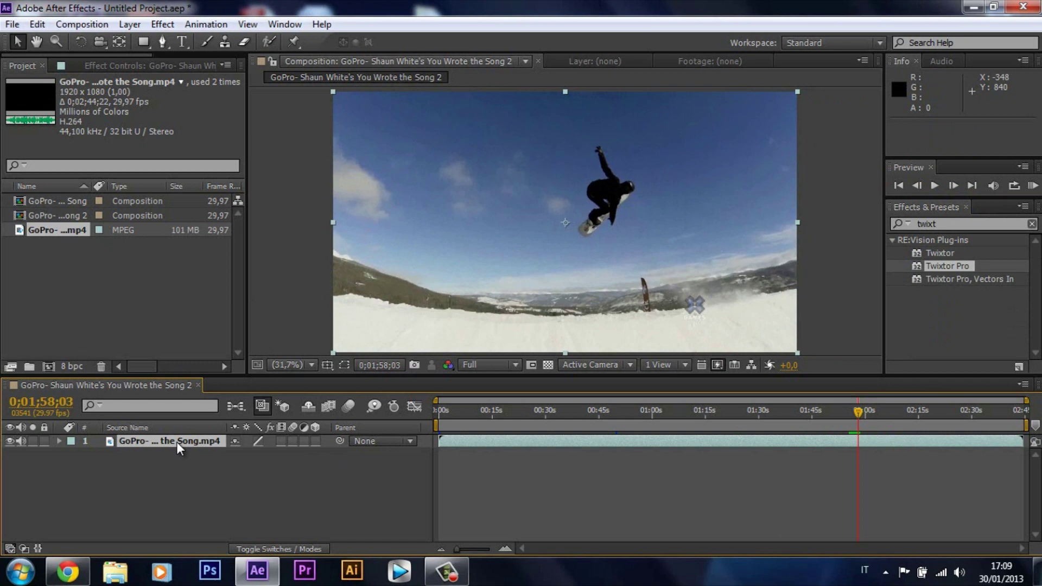
key("ctrl+alt+t")
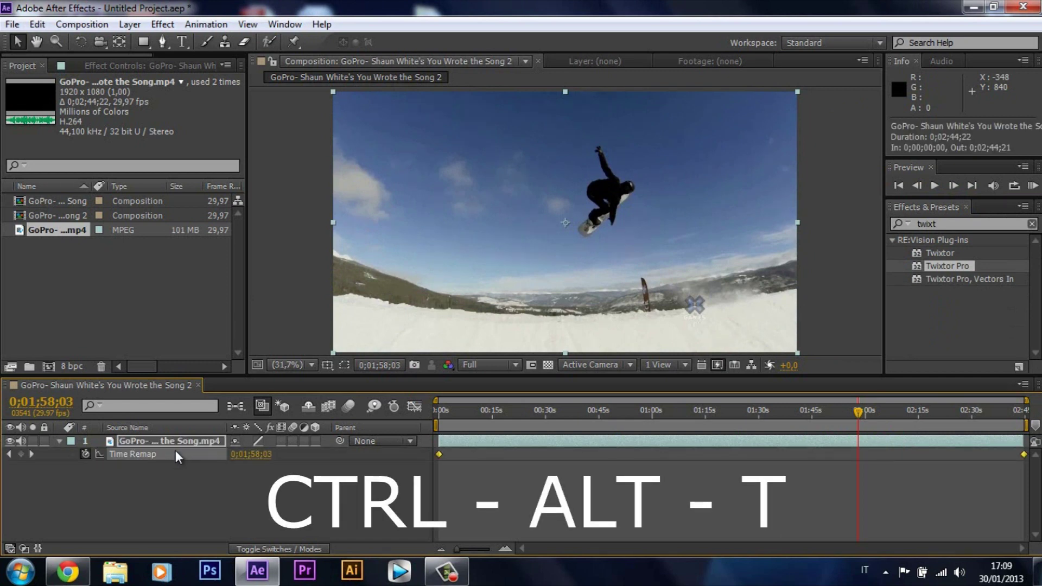
left_click(936, 223)
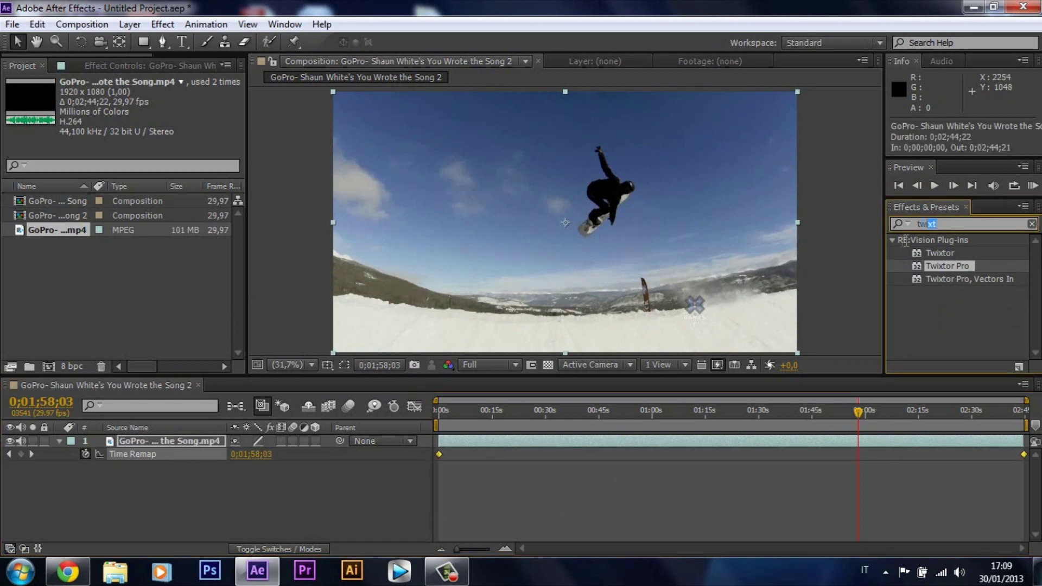
type("twixt")
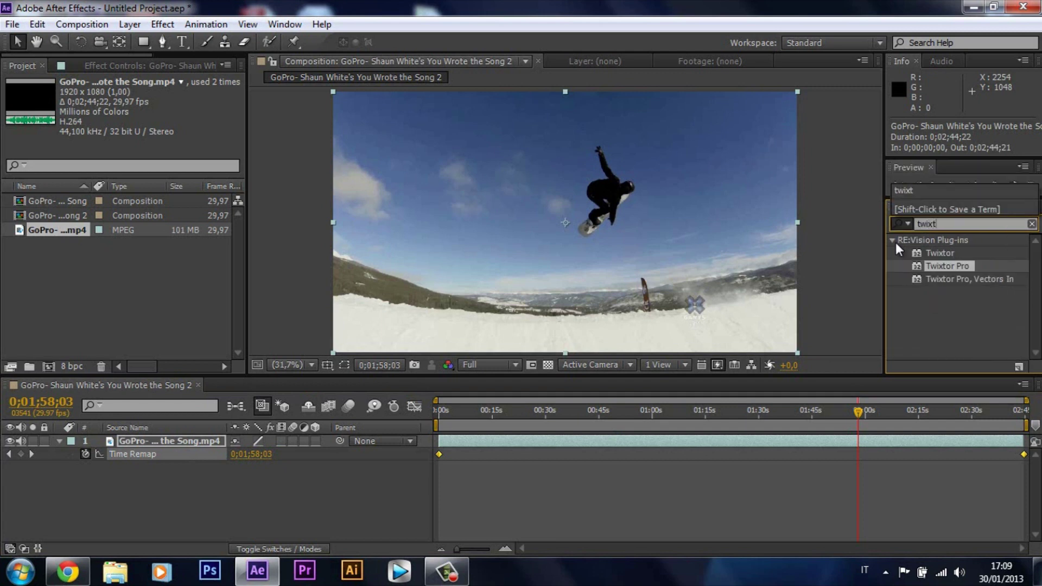
type("or")
left_click(905, 265)
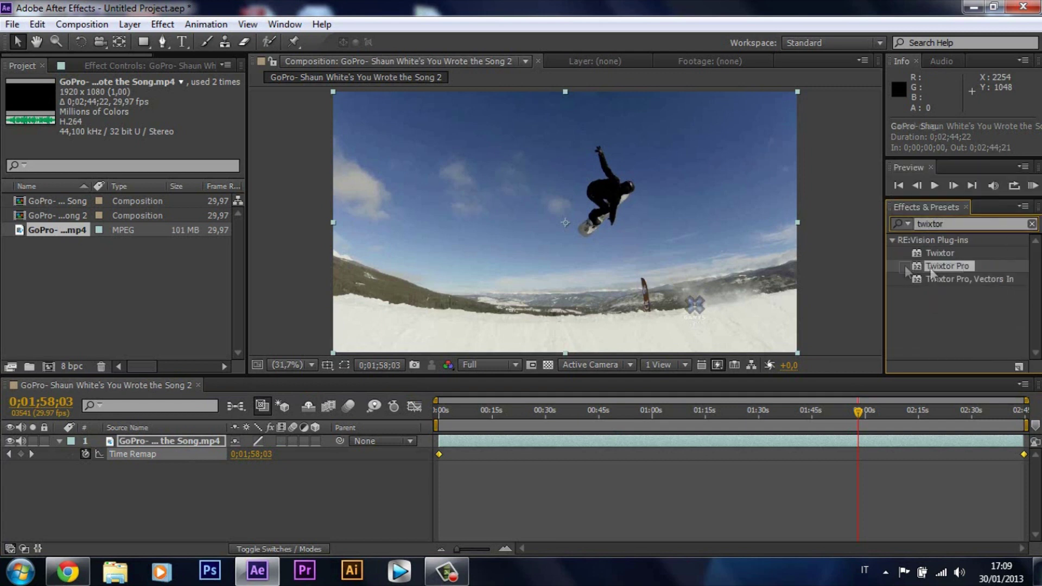
left_click_drag(905, 268, 693, 245)
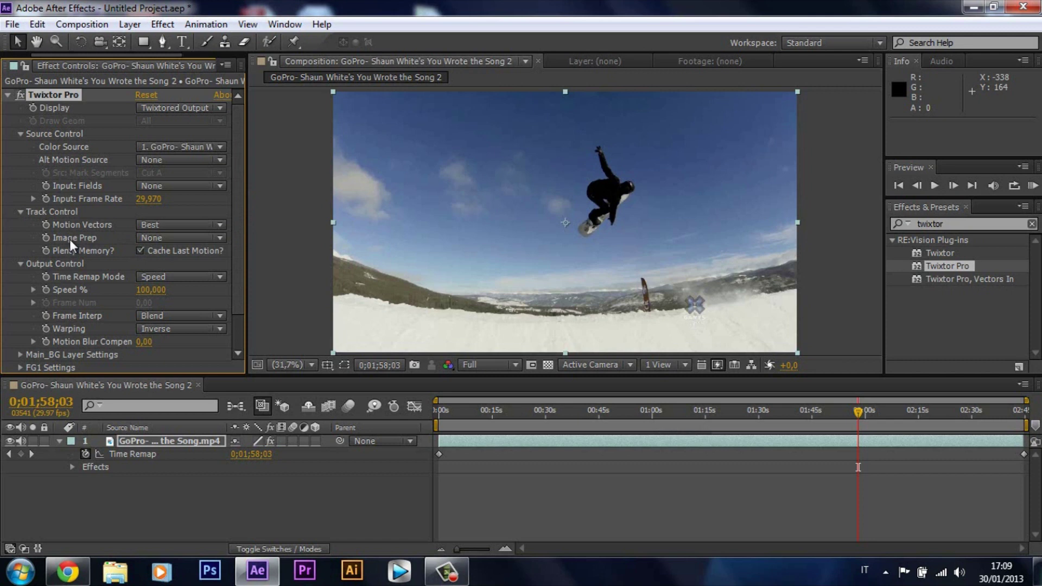
- Set Image Prep to Contrast/Edge Enhance and Warping to Inverse w/ Smart Blend; expand Main_BG settings
left_click(185, 238)
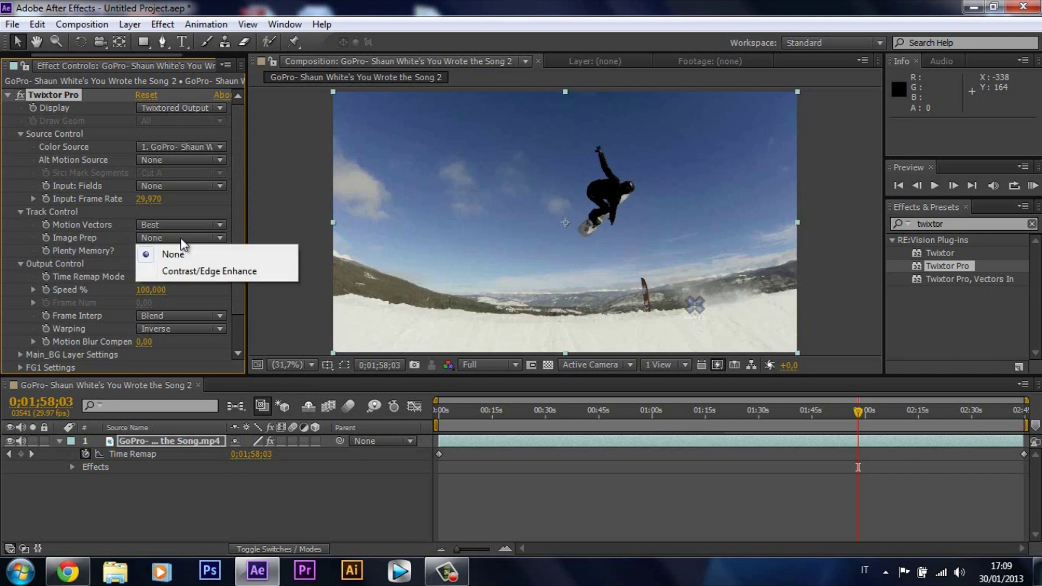
left_click(193, 266)
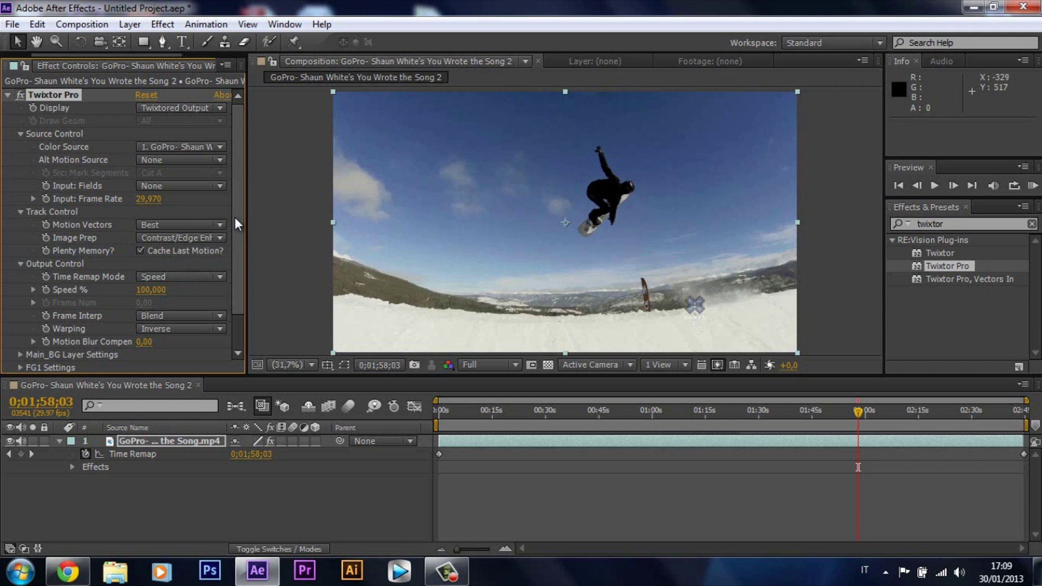
mouse_move(235, 218)
left_mouse_down()
mouse_move(226, 241)
mouse_move(109, 275)
left_mouse_up()
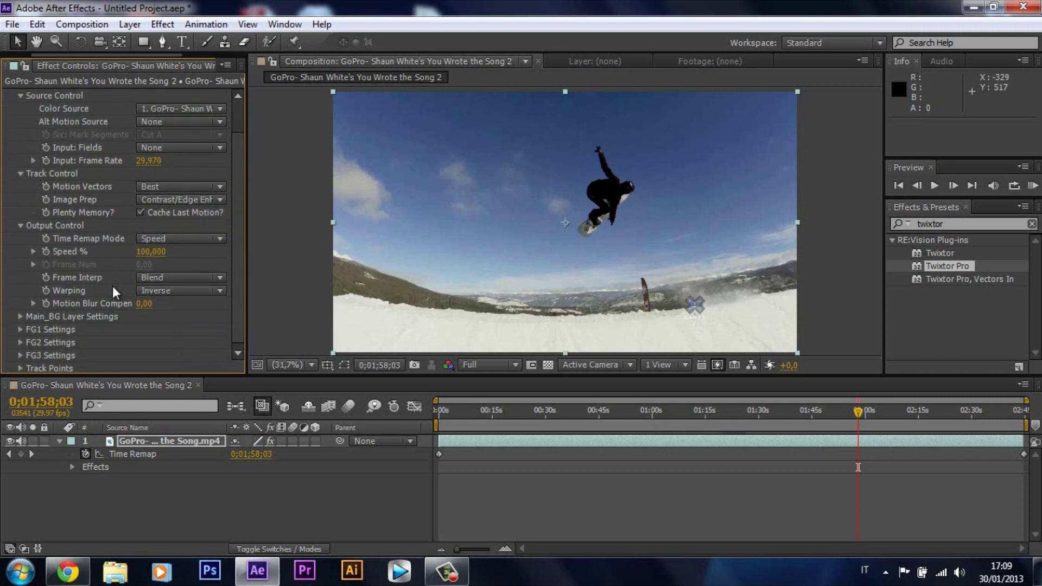
left_click(161, 287)
left_click(211, 327)
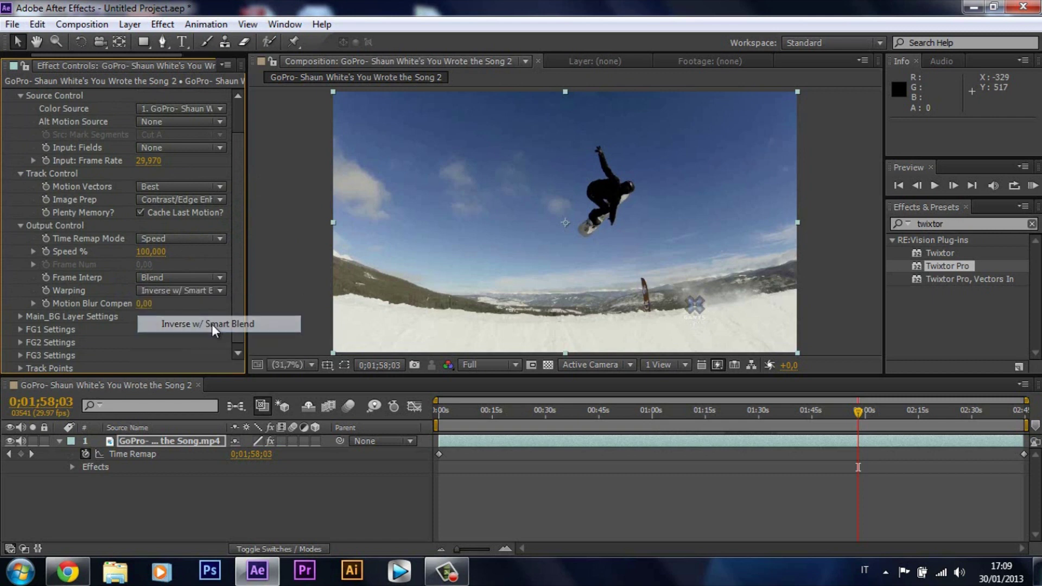
left_click_drag(234, 286, 236, 298)
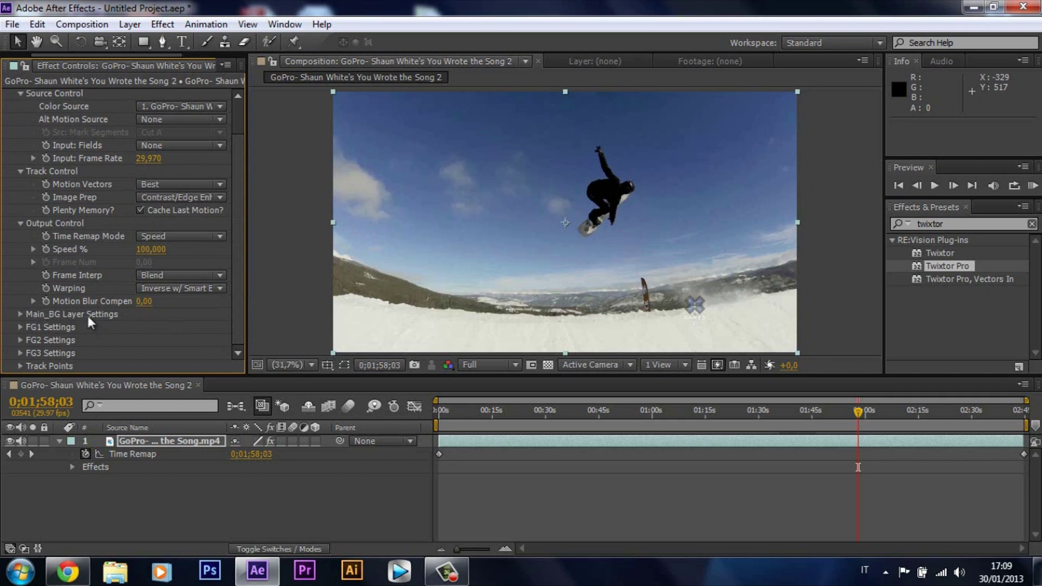
left_click(20, 315)
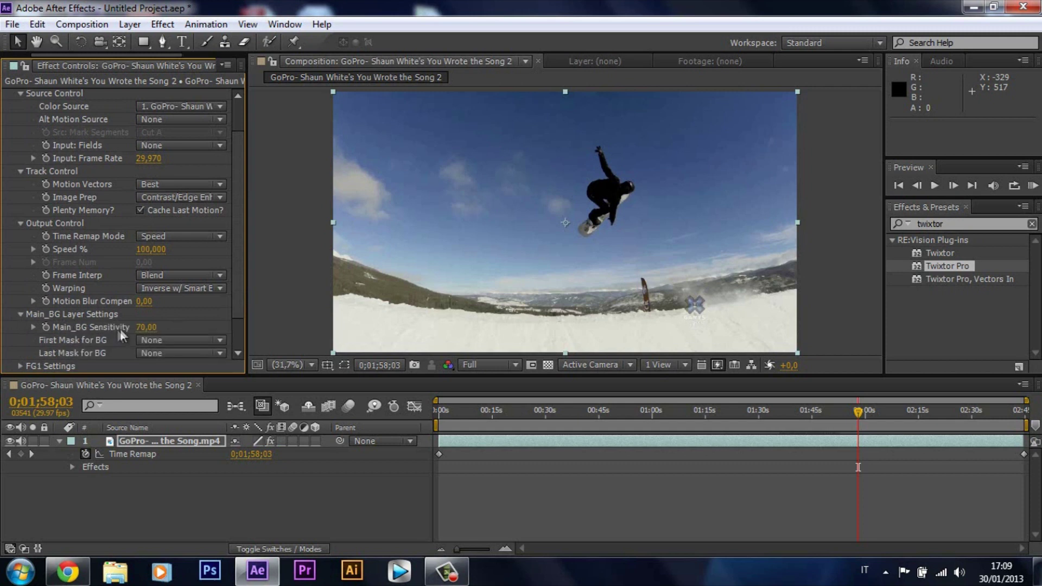
- Change Main_BG Sensitivity and FG1 Motion Sensitivity from 70 to 60
left_click(145, 327)
type("60")
key("Return")
scroll(235, 323, "down", 2)
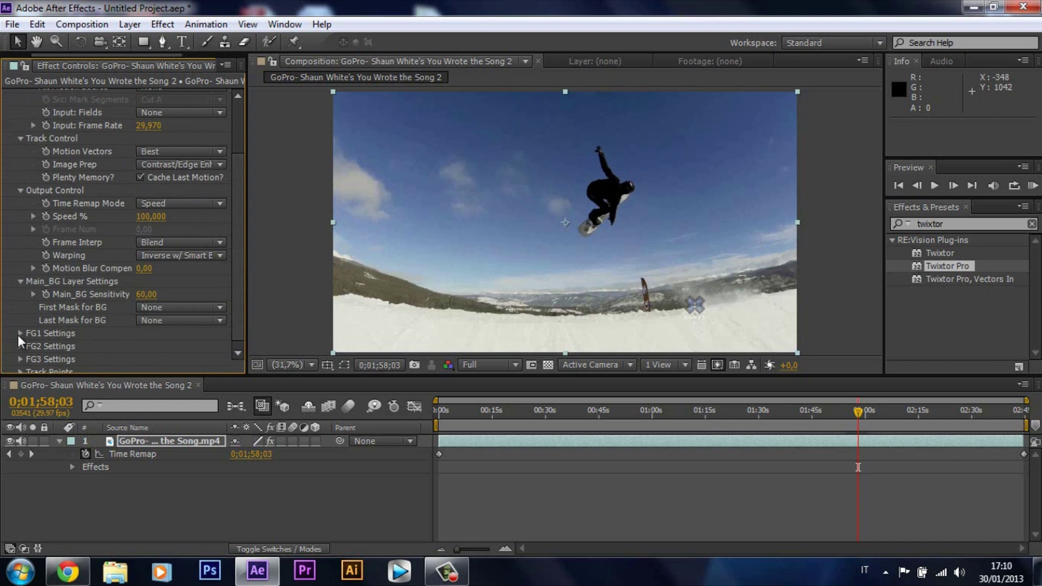
left_click(20, 334)
scroll(63, 336, "down", 3)
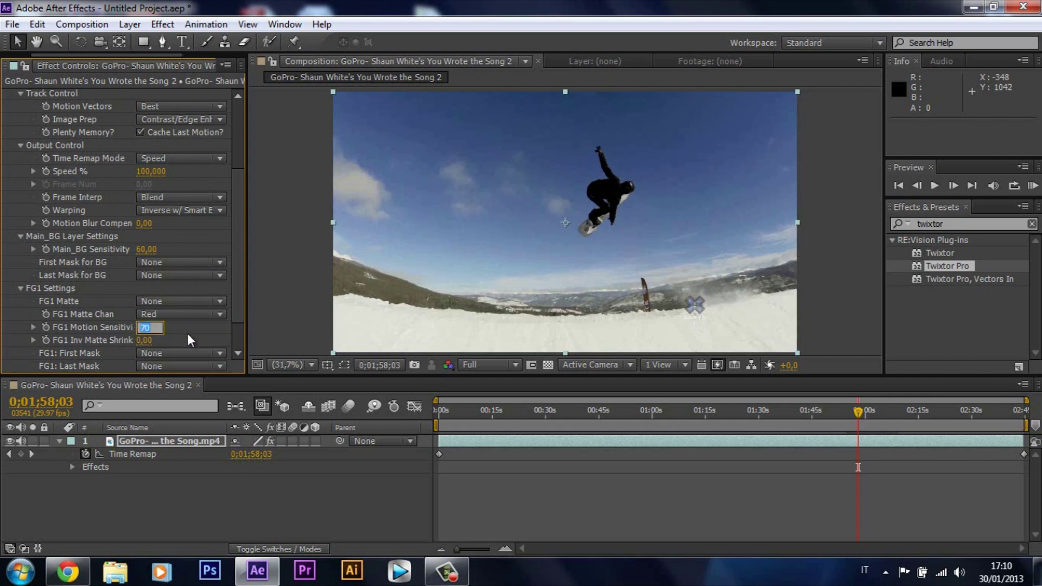
type("60")
key("Return")
left_click_drag(241, 293, 239, 208)
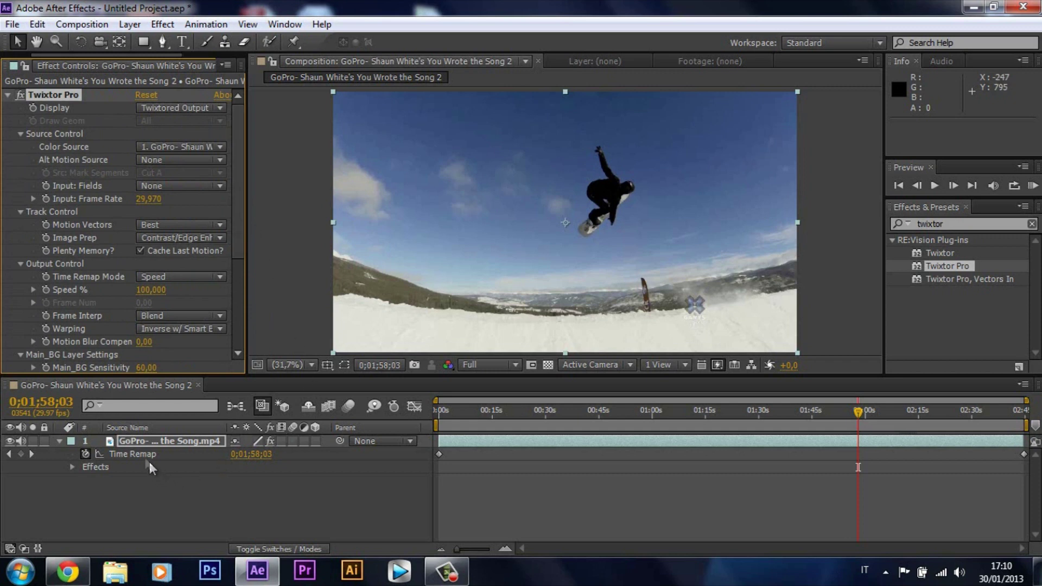
- Expand Twixtor Pro's Output Control in the timeline and keyframe Speed % at 100
left_click(70, 467)
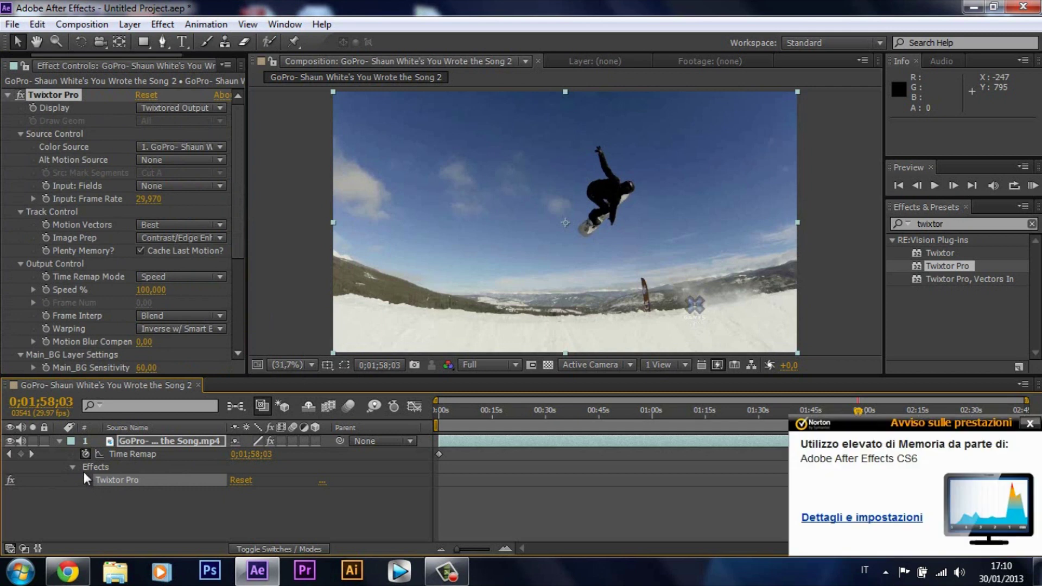
left_click(1027, 428)
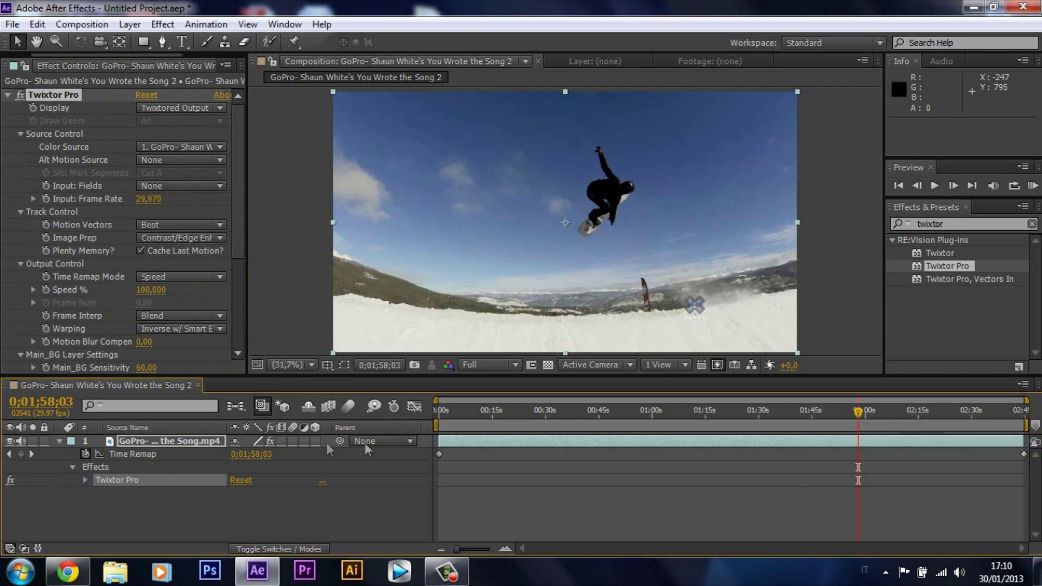
left_click(85, 479)
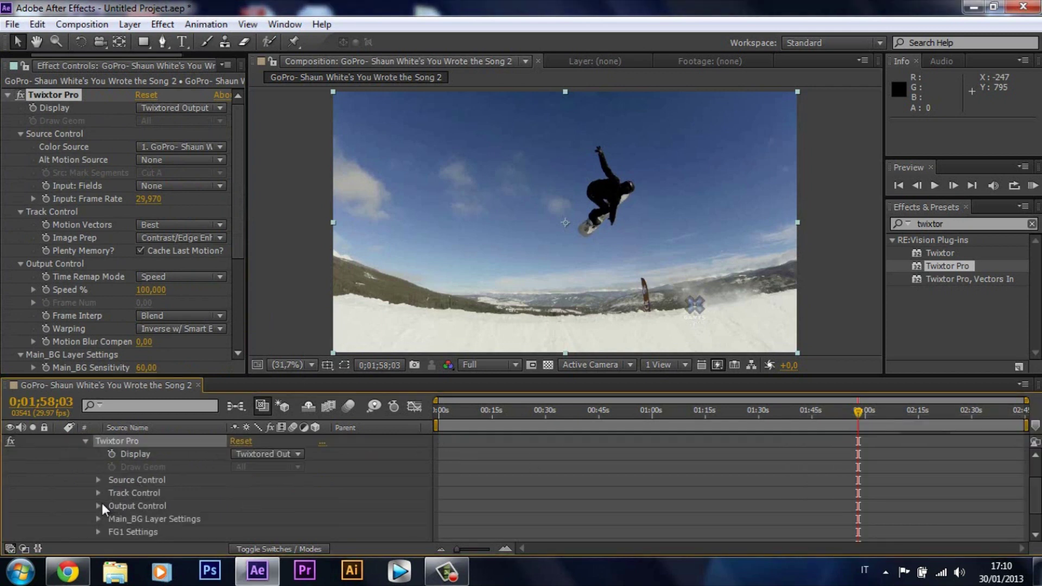
left_click(97, 506)
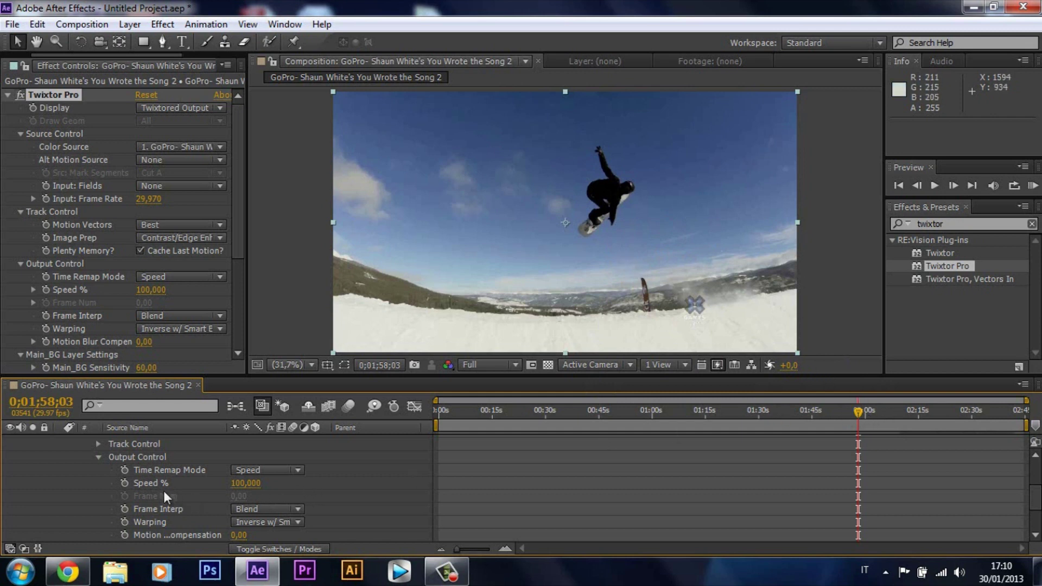
left_click(126, 482)
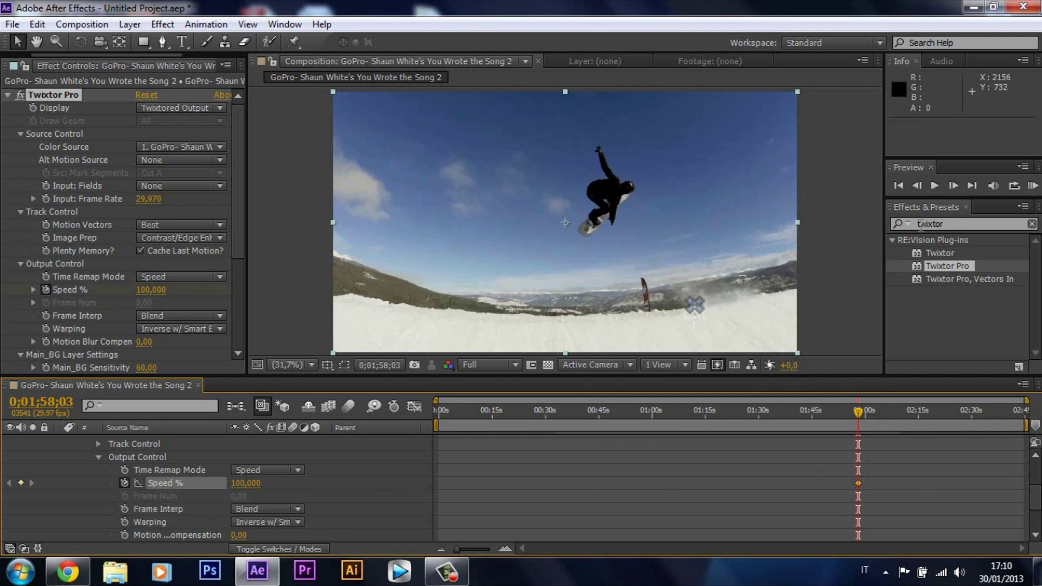
- Step ahead to frame 0;01;58;06 and keyframe Speed % at 1%
left_click(949, 182)
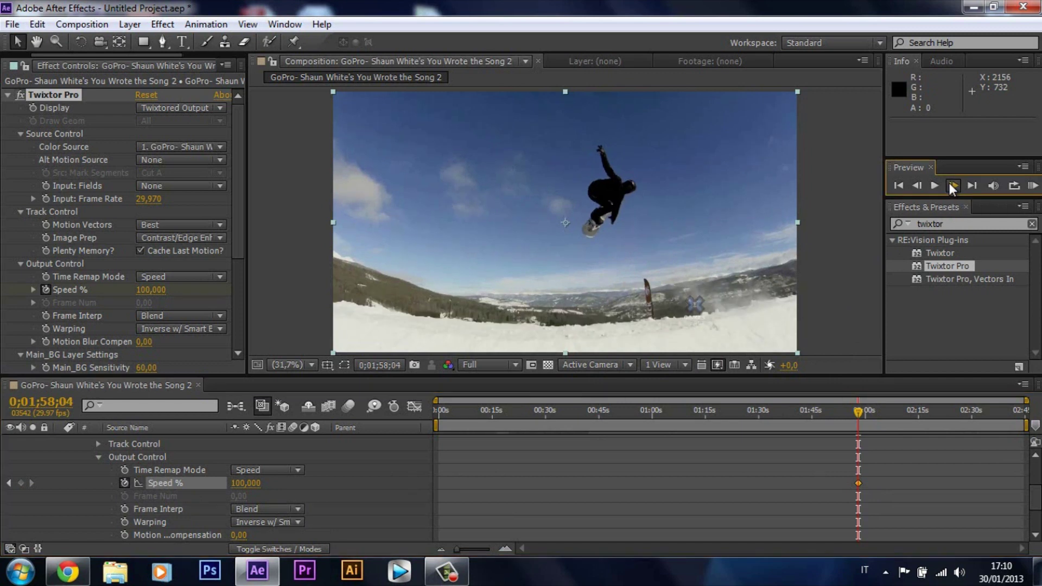
left_click(950, 186)
left_click(950, 185)
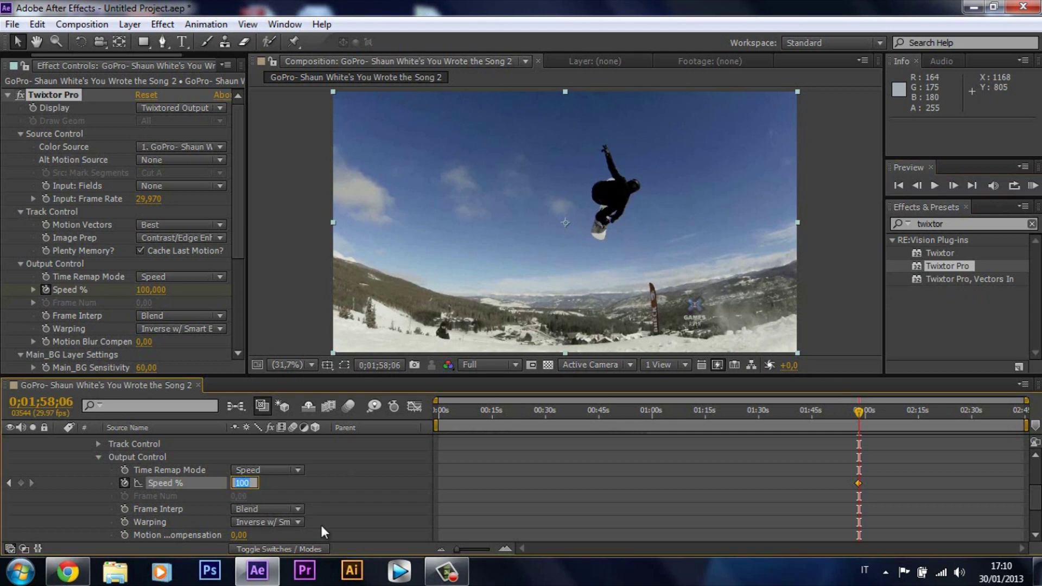
type("1")
key("Return")
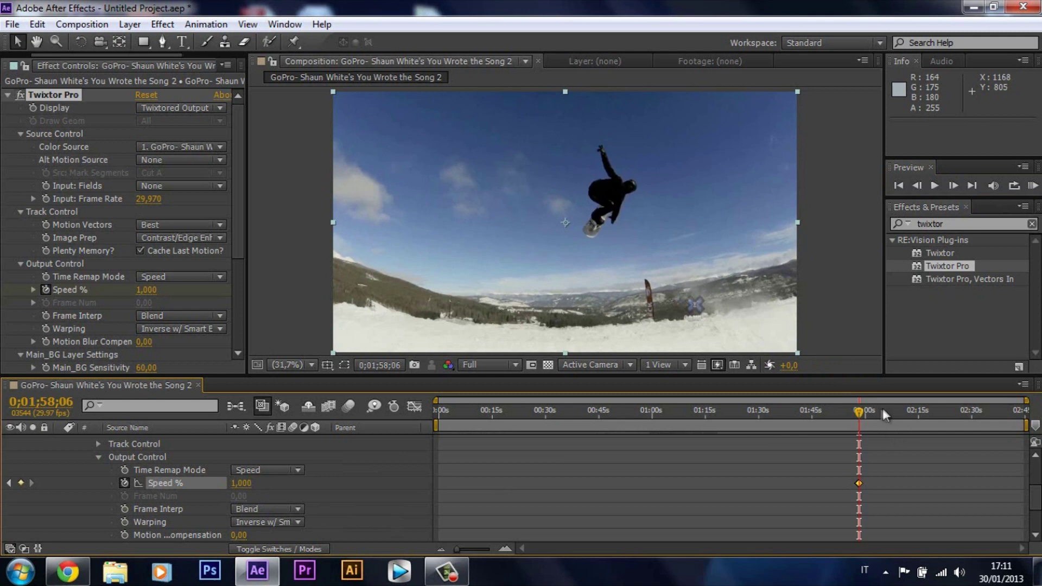
- Move to frame 0;02;10;07 and keyframe Speed % back to 100%
left_click(901, 411)
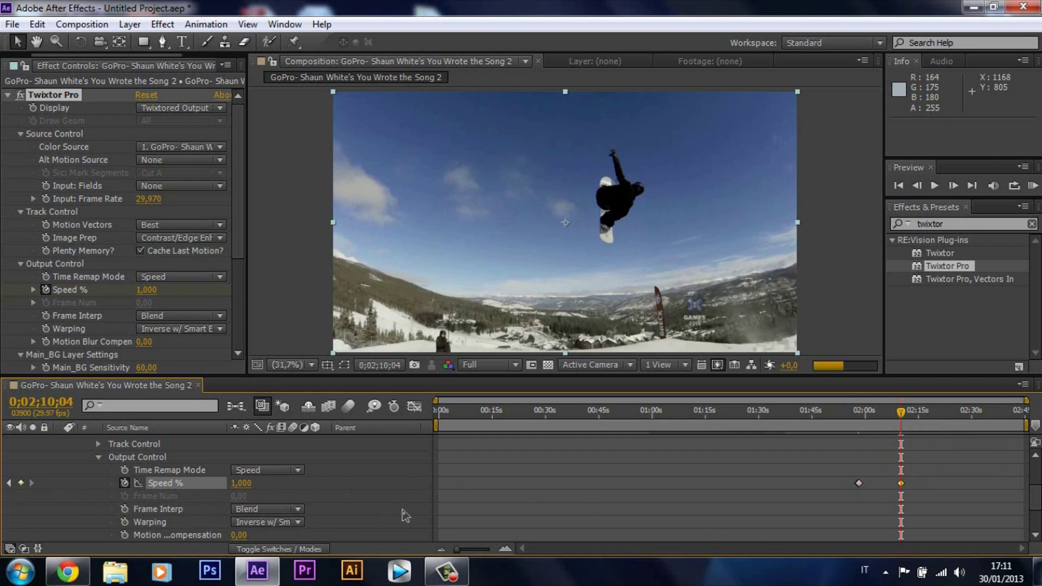
left_click(954, 188)
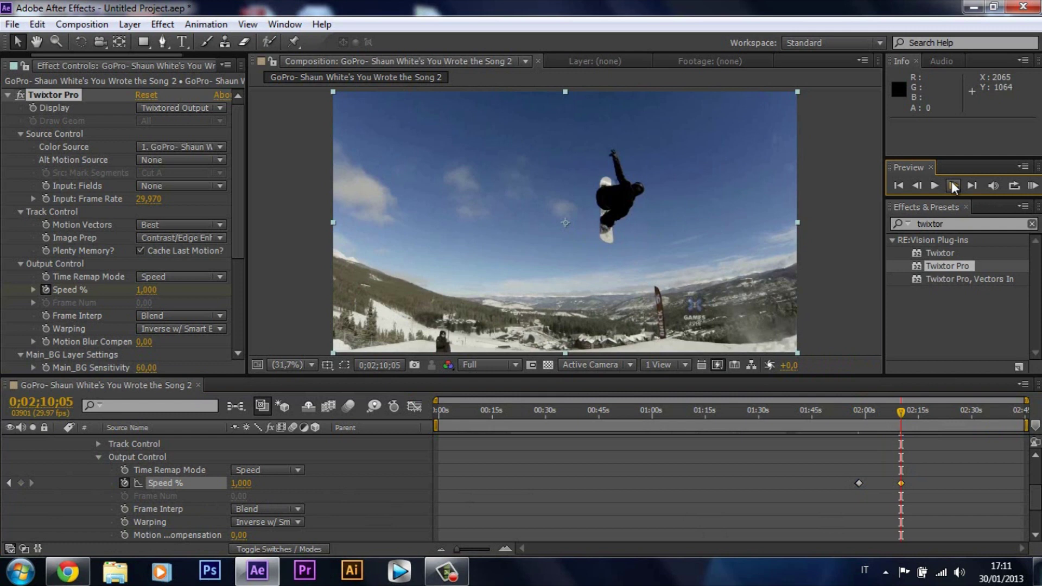
left_click(954, 187)
left_click(241, 484)
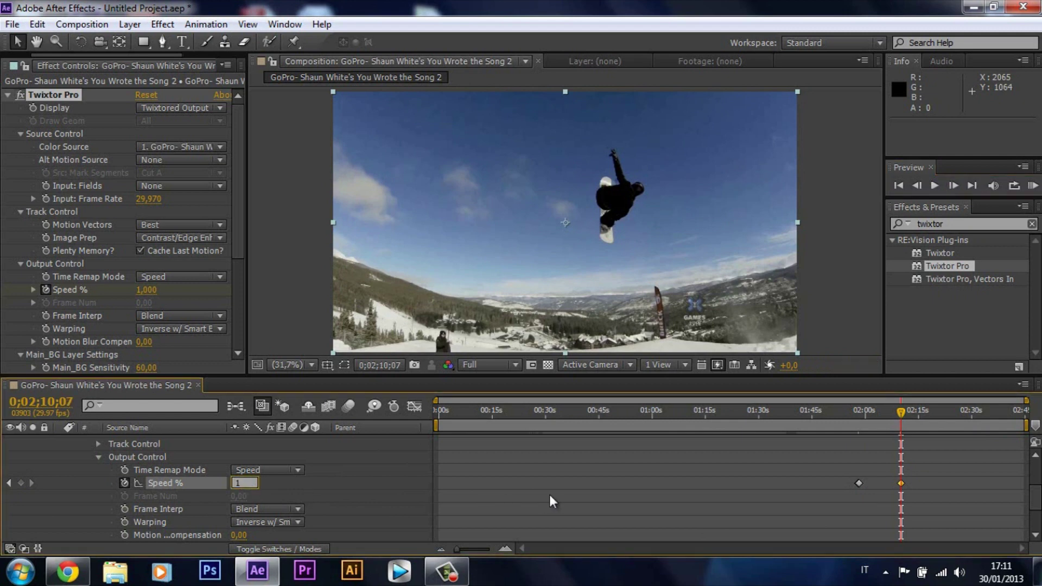
type("0")
key("Return")
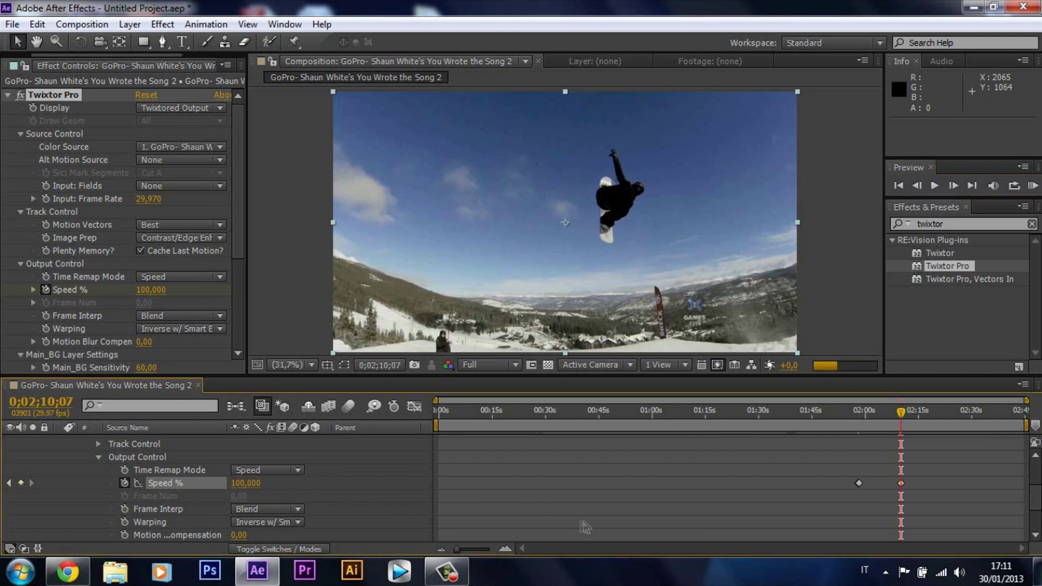